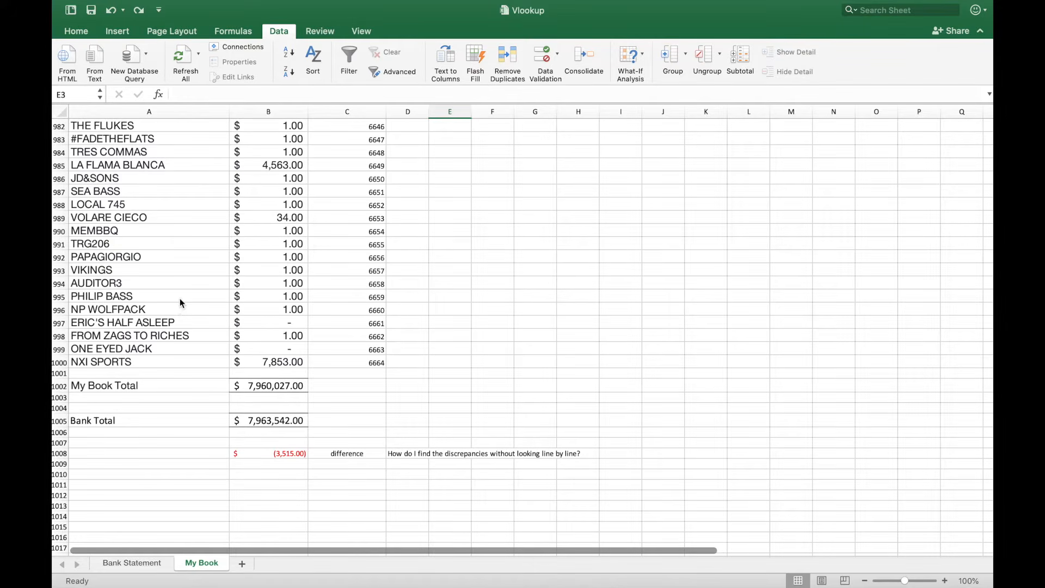
Step: Inspect the My Book Total, Bank Total and difference cells beneath the client list
{"action": "left_click", "coordinate": [248, 387]}
{"action": "left_click", "coordinate": [245, 420]}
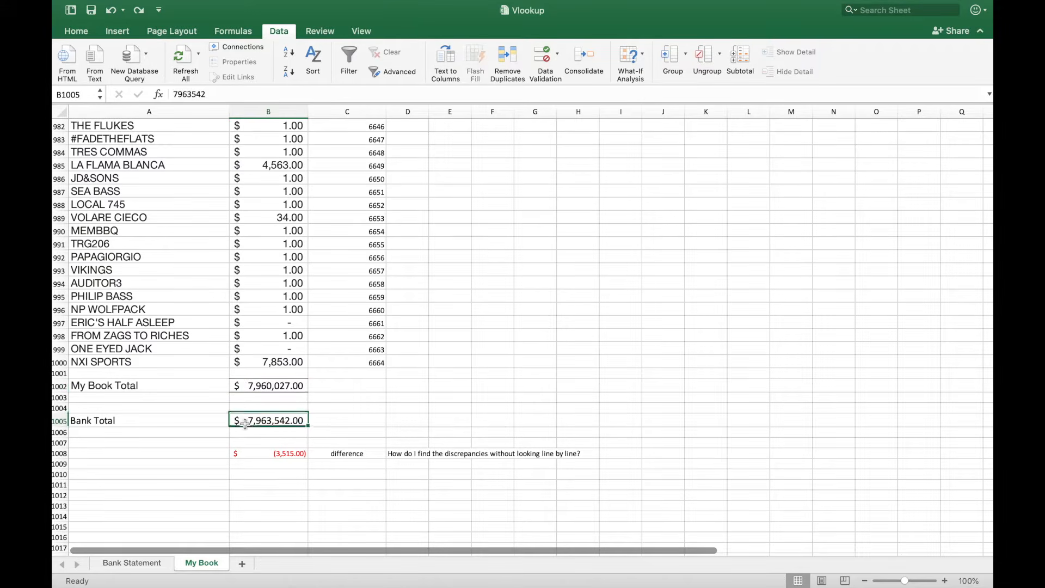
{"action": "left_click", "coordinate": [249, 387]}
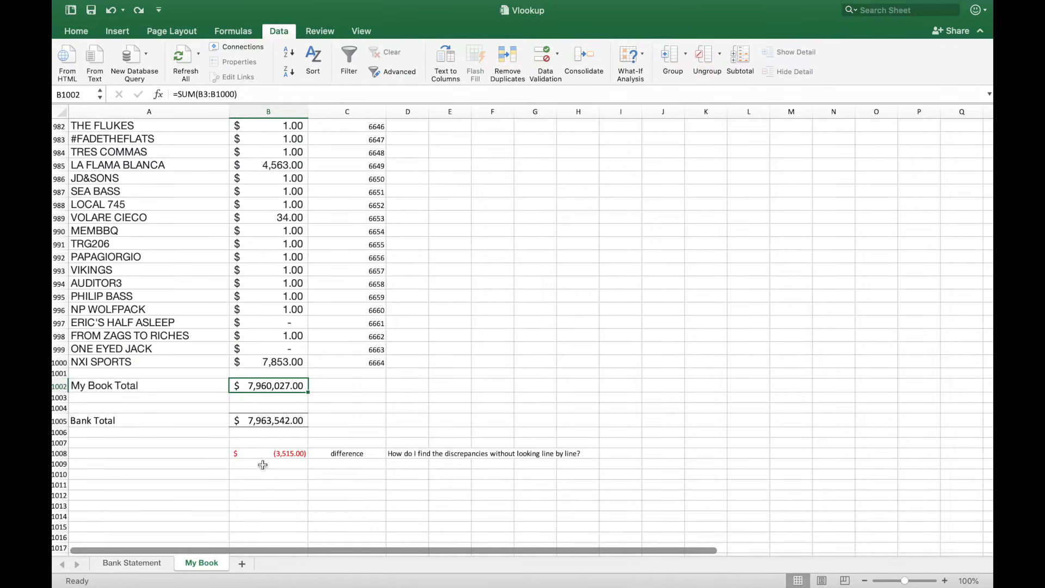
{"action": "left_click", "coordinate": [257, 454]}
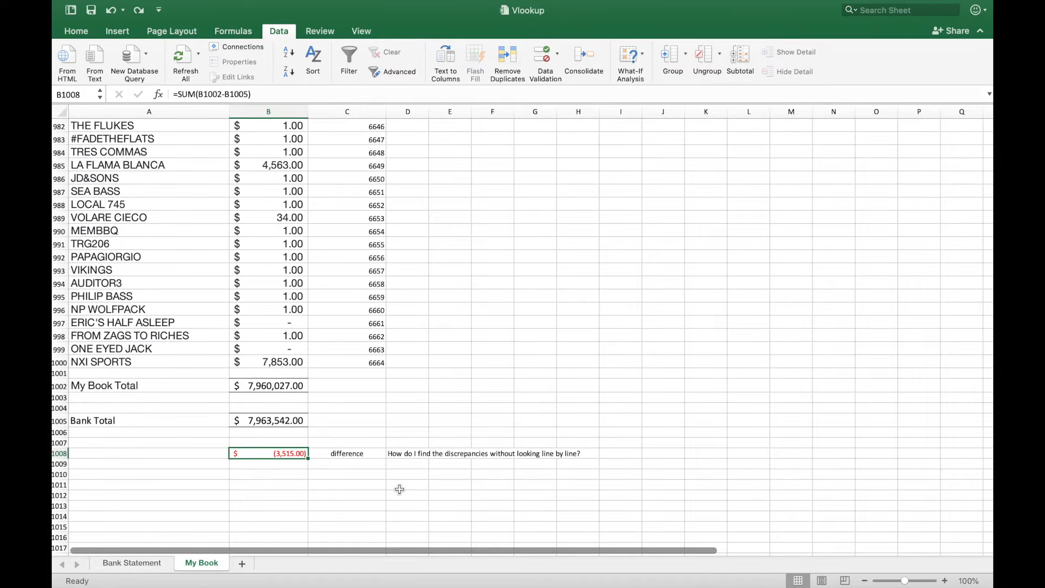
Step: Start a VLOOKUP formula in cell E3 of My Book, using transaction ID cell C3 as the lookup value
{"action": "left_click_drag", "start_coordinate": [990, 539], "coordinate": [989, 124]}
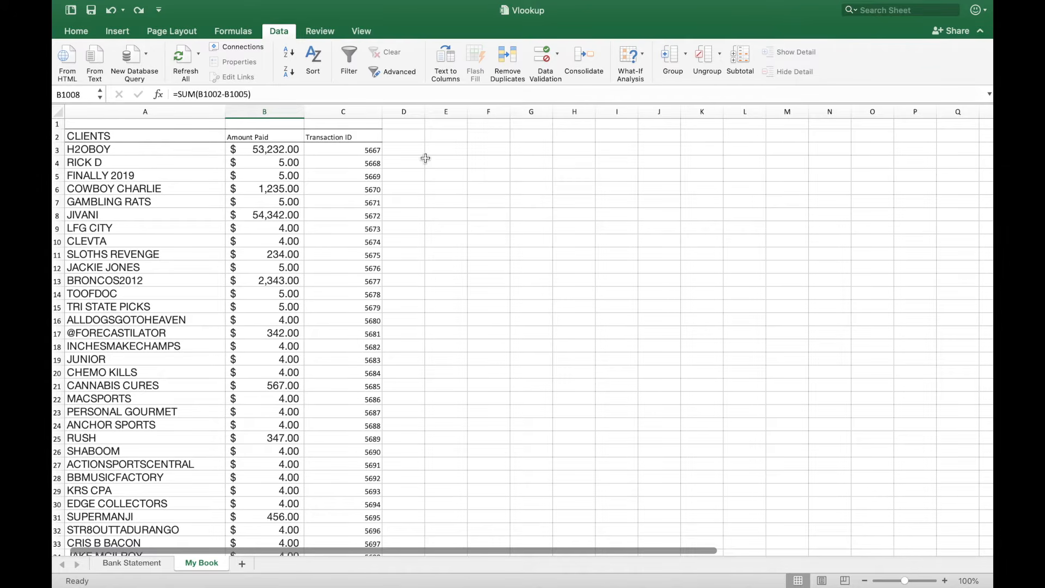
{"action": "left_click", "coordinate": [444, 150]}
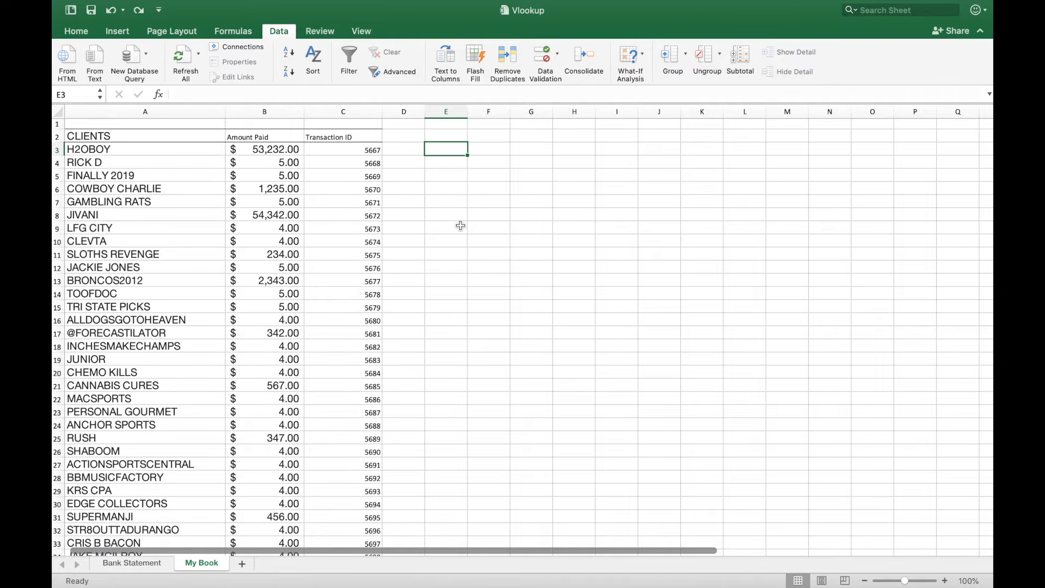
{"action": "type", "text": "=vl"}
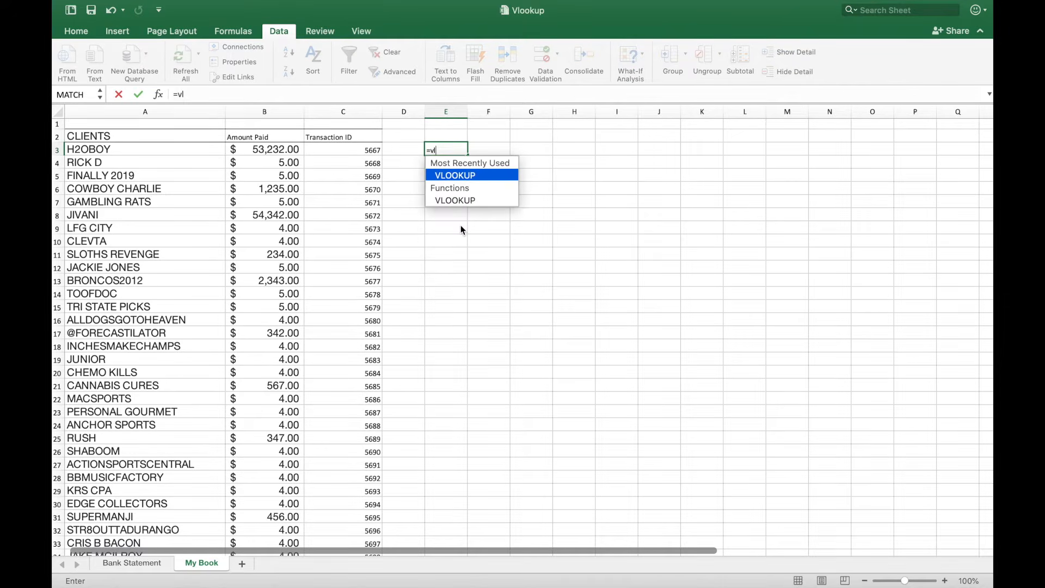
{"action": "type", "text": "ookup("}
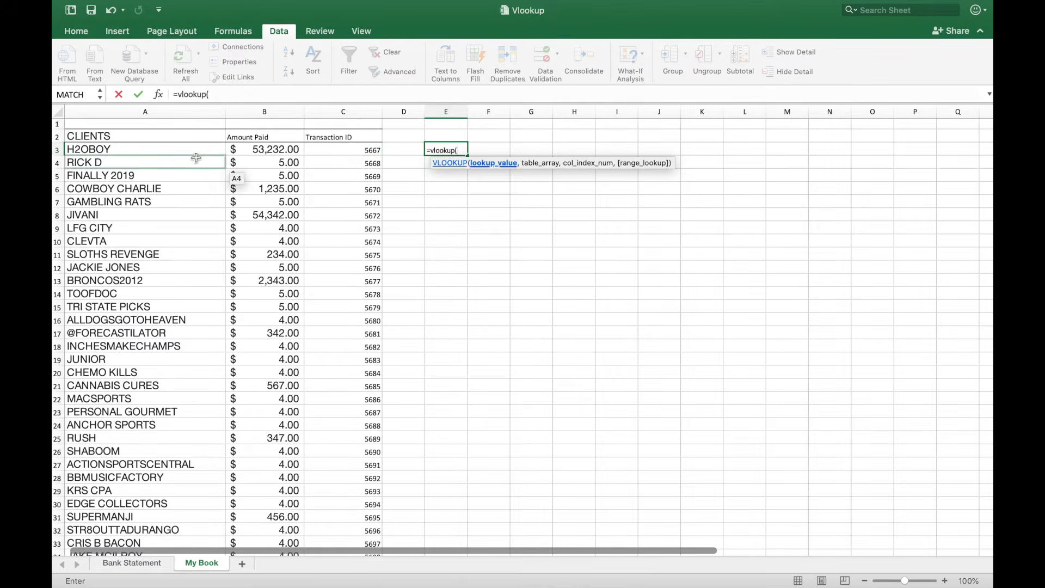
{"action": "left_click", "coordinate": [344, 152]}
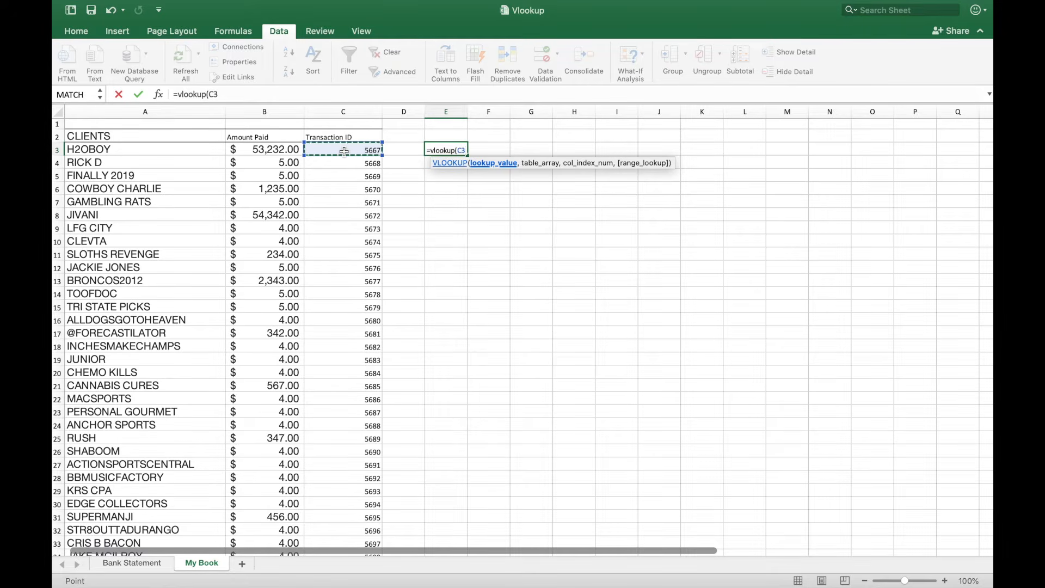
{"action": "type", "text": ","}
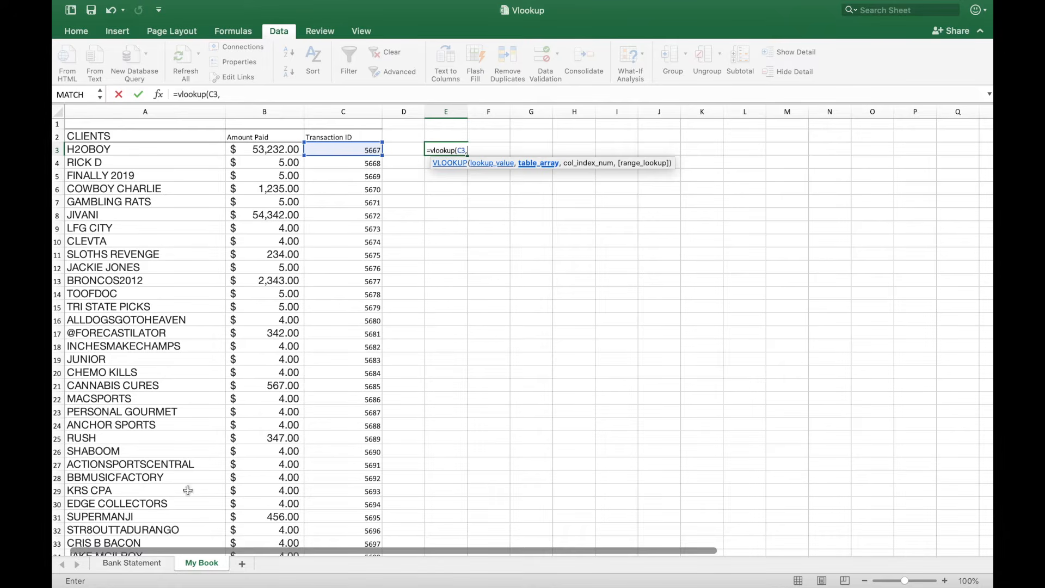
Step: Complete the VLOOKUP with Bank Statement range A3:C1000 as the table array, column index 3 and FALSE for exact match
{"action": "left_click", "coordinate": [131, 566]}
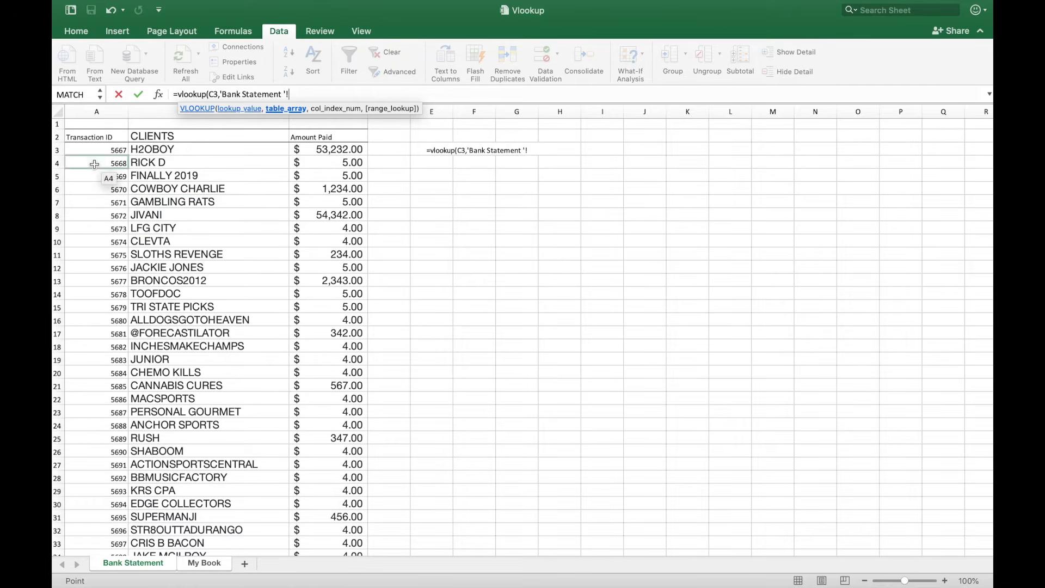
{"action": "left_click_drag", "start_coordinate": [93, 152], "coordinate": [341, 510]}
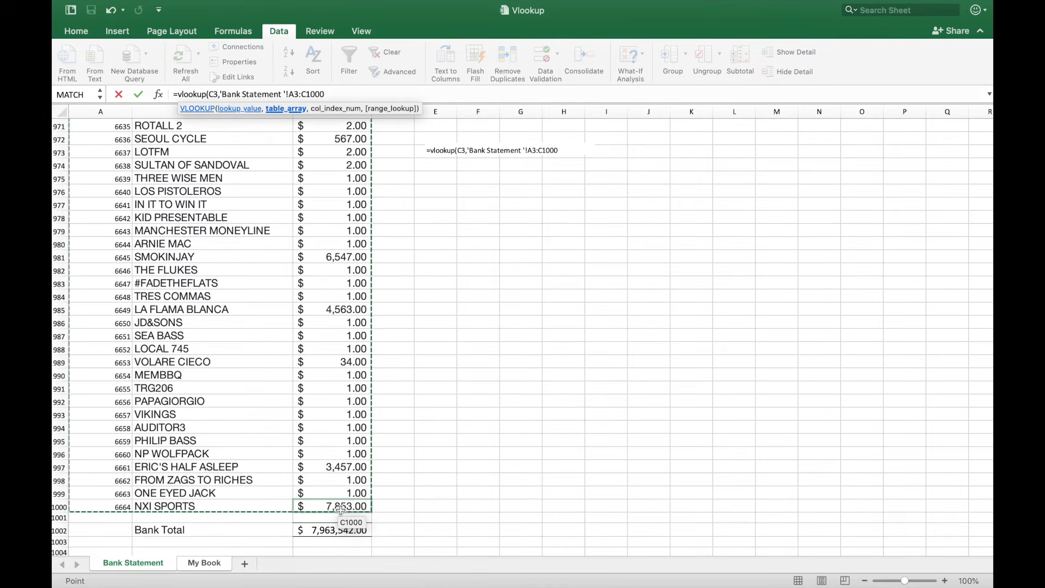
{"action": "type", "text": ","}
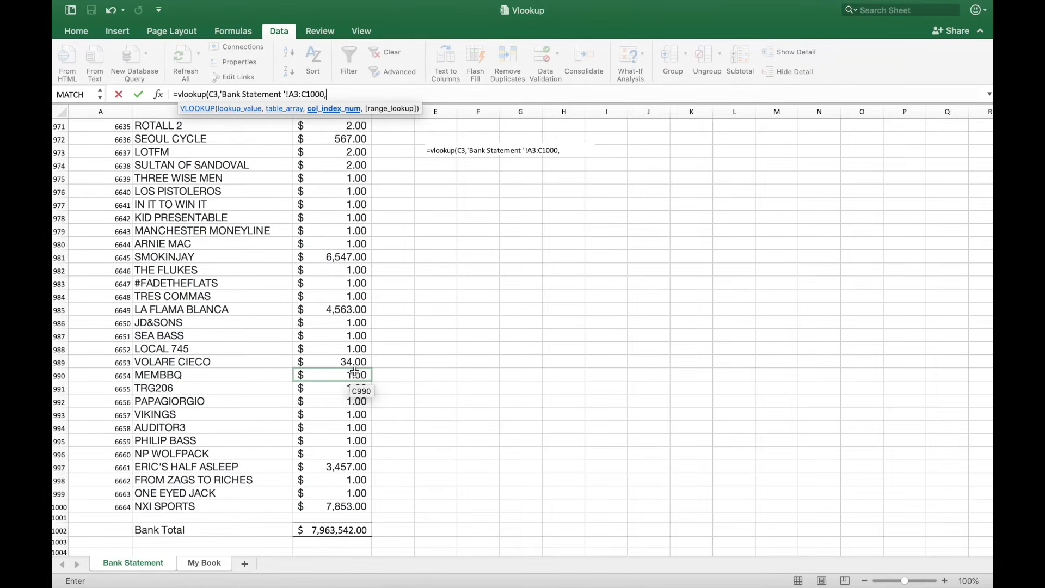
{"action": "type", "text": "3,"}
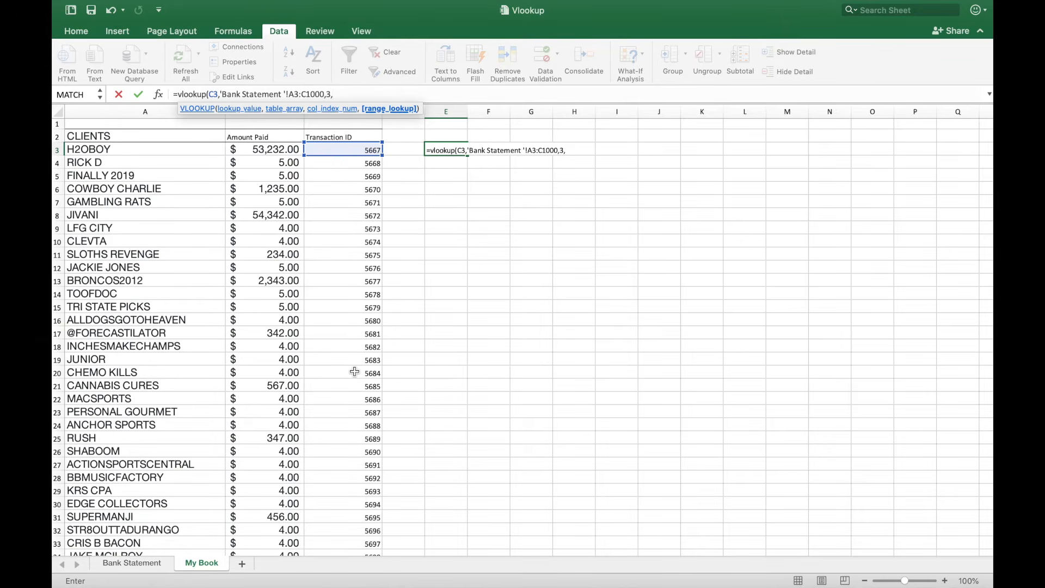
{"action": "type", "text": "fal"}
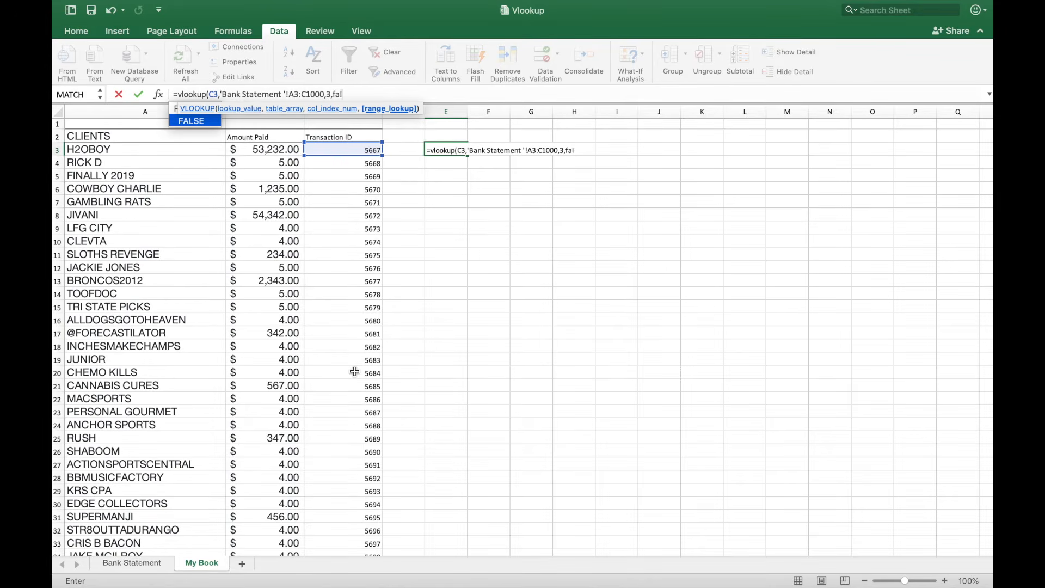
{"action": "type", "text": "se"}
{"action": "type", "text": ")"}
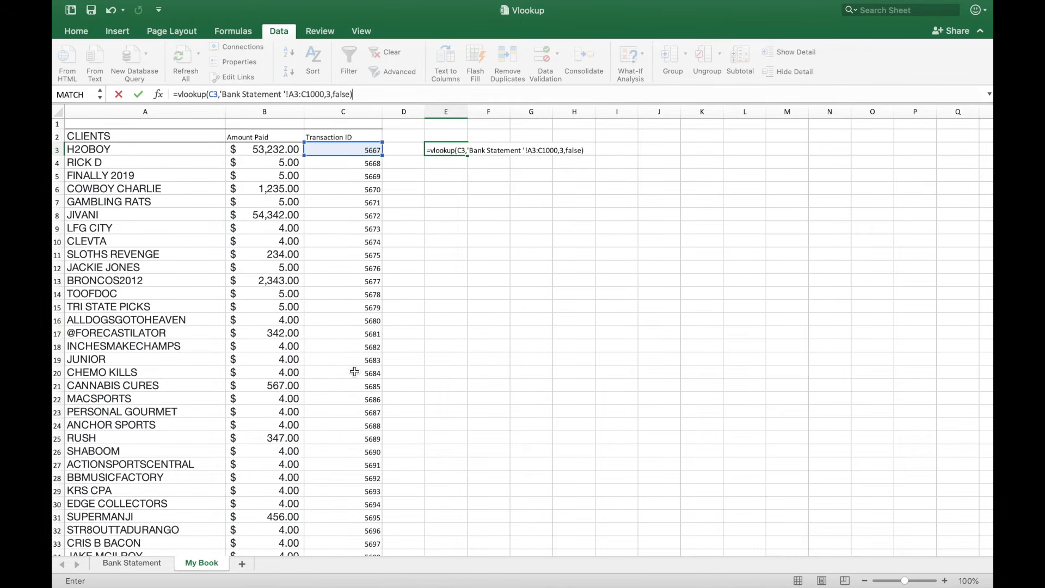
{"action": "key", "text": "Return"}
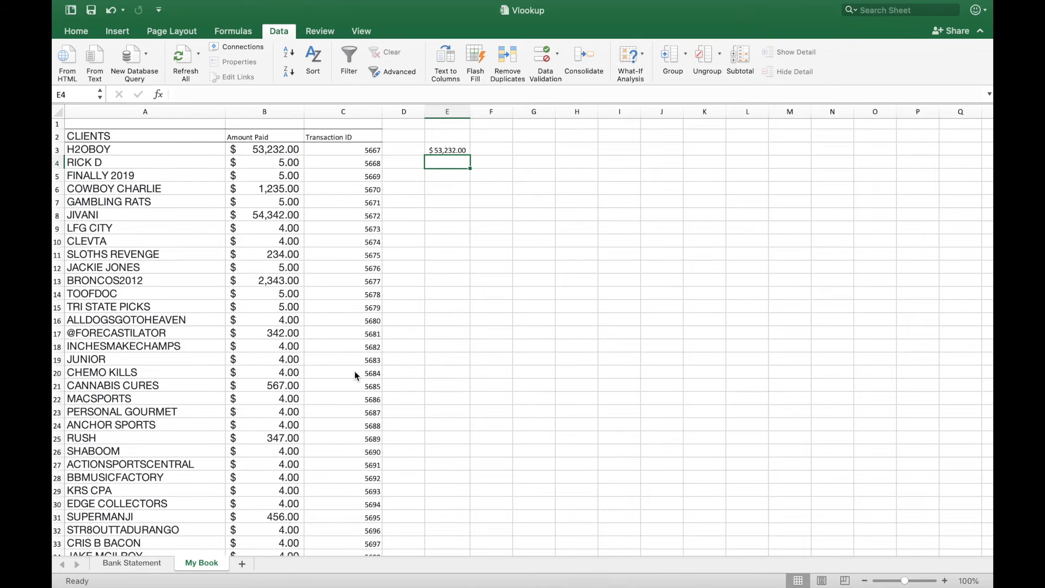
Step: Extend the VLOOKUP formula in E3 to subtract the booked amount in B3
{"action": "left_click", "coordinate": [452, 151]}
{"action": "left_click", "coordinate": [393, 96]}
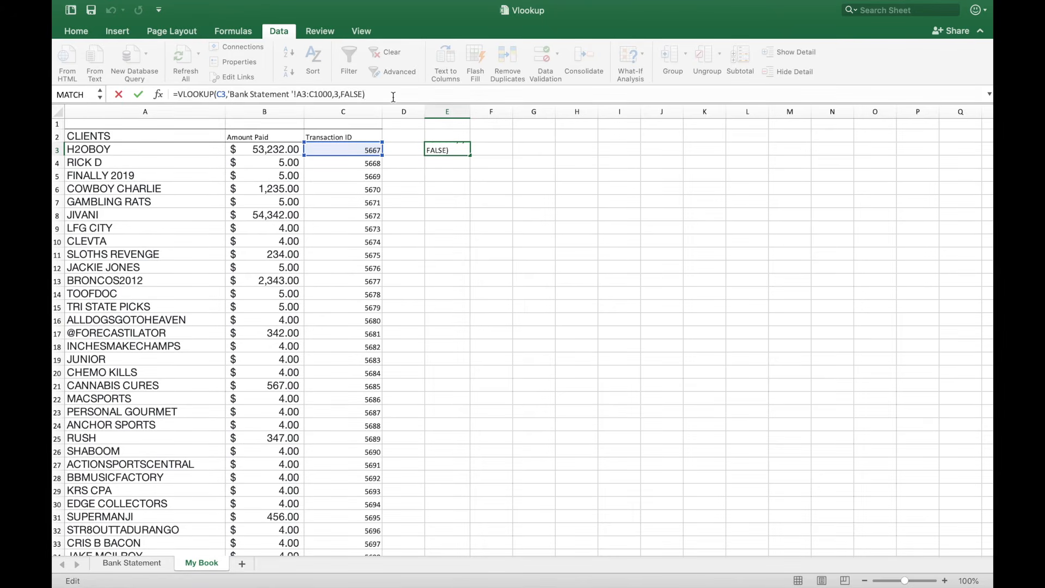
{"action": "type", "text": "-b"}
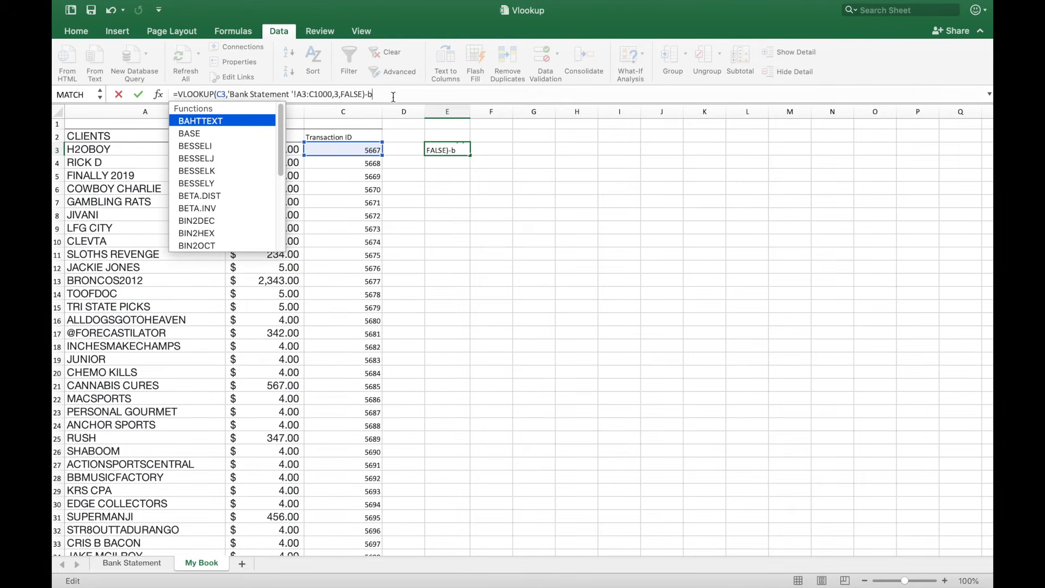
{"action": "type", "text": "3"}
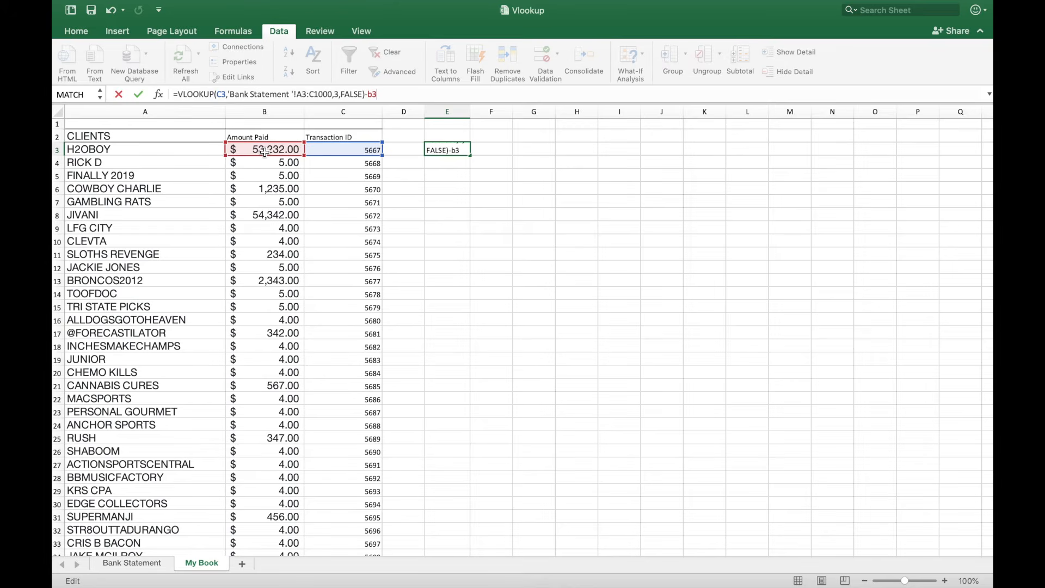
{"action": "key", "text": "Return"}
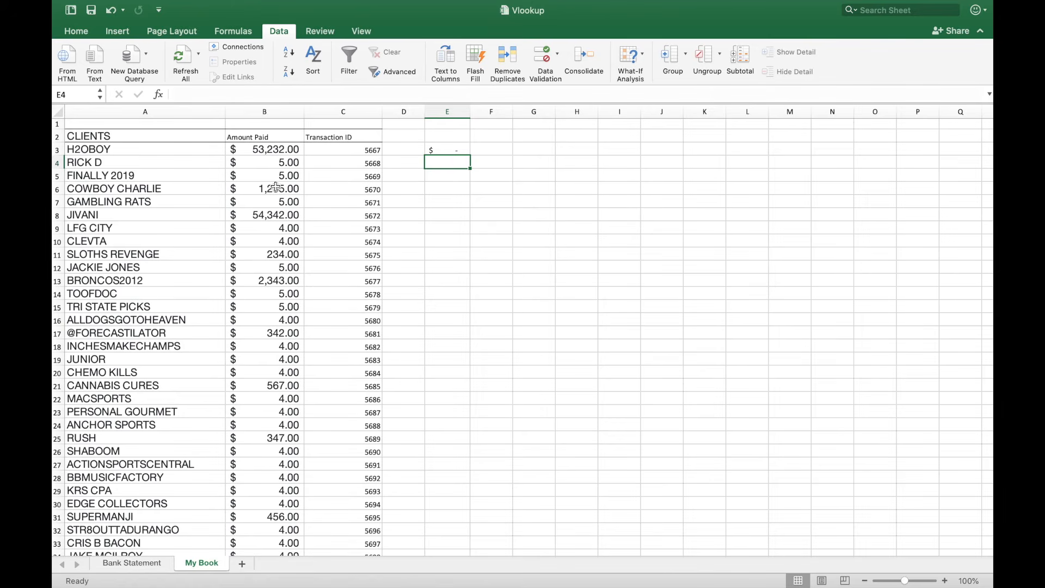
Step: Fill the difference formula from E3 down through E1000 on the My Book sheet
{"action": "left_click", "coordinate": [133, 564]}
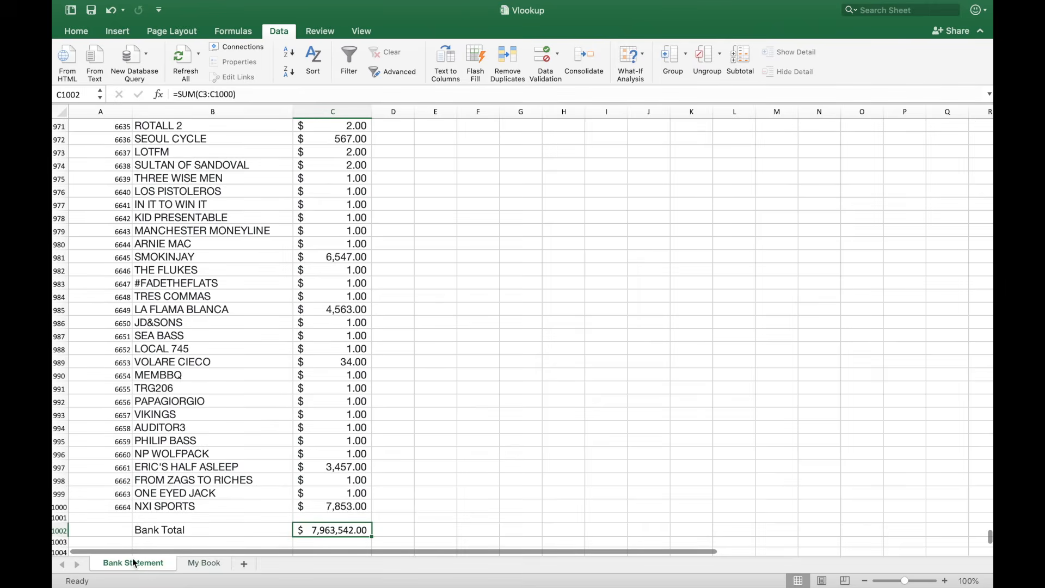
{"action": "left_click", "coordinate": [204, 563]}
{"action": "left_click", "coordinate": [453, 152]}
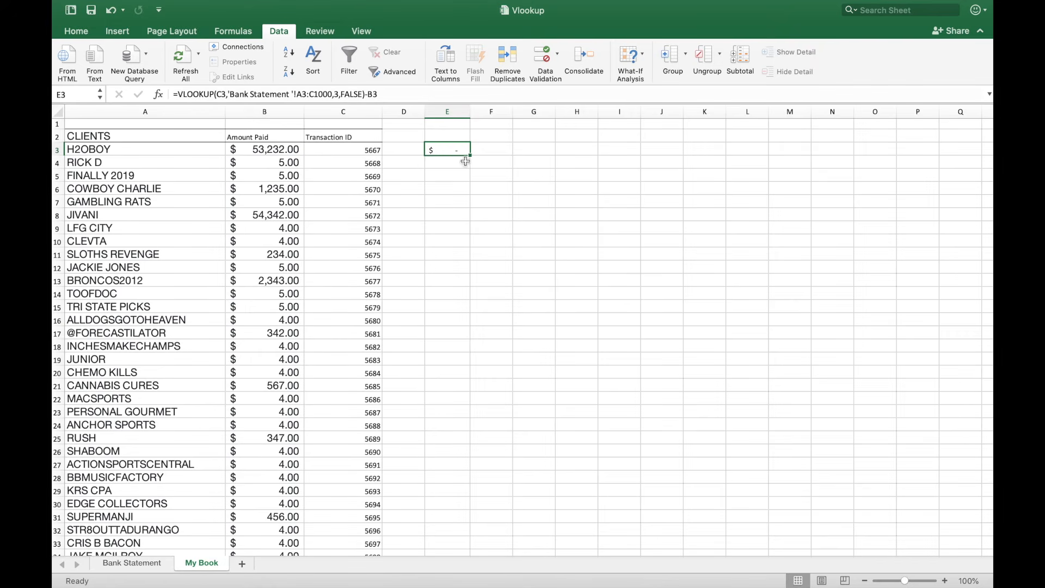
{"action": "left_click_drag", "start_coordinate": [472, 156], "coordinate": [452, 446]}
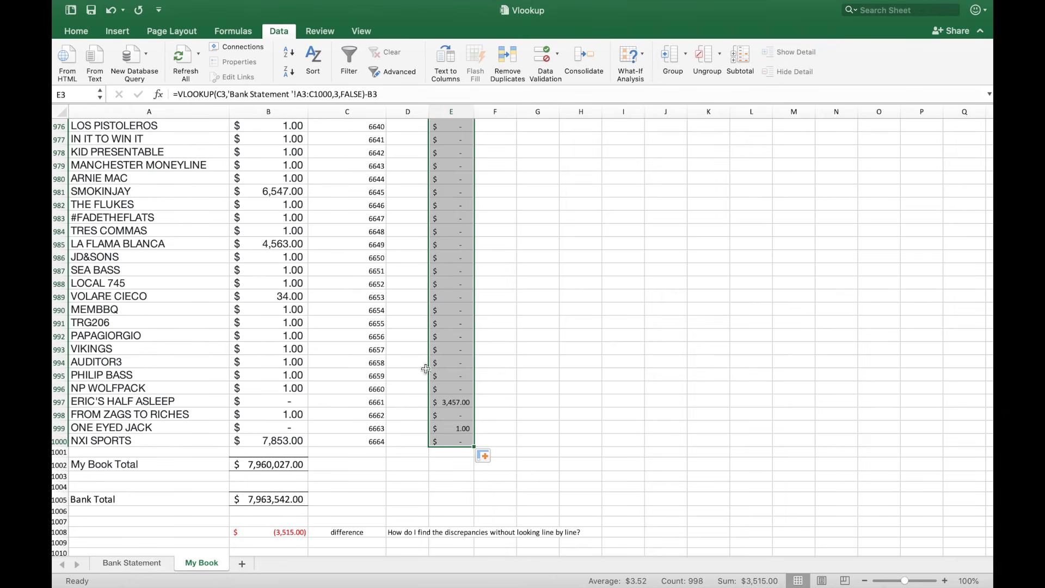
Step: Add filters to the header row A2:E2 of the My Book sheet
{"action": "scroll", "coordinate": [744, 410], "scroll_direction": "up", "scroll_amount": 5}
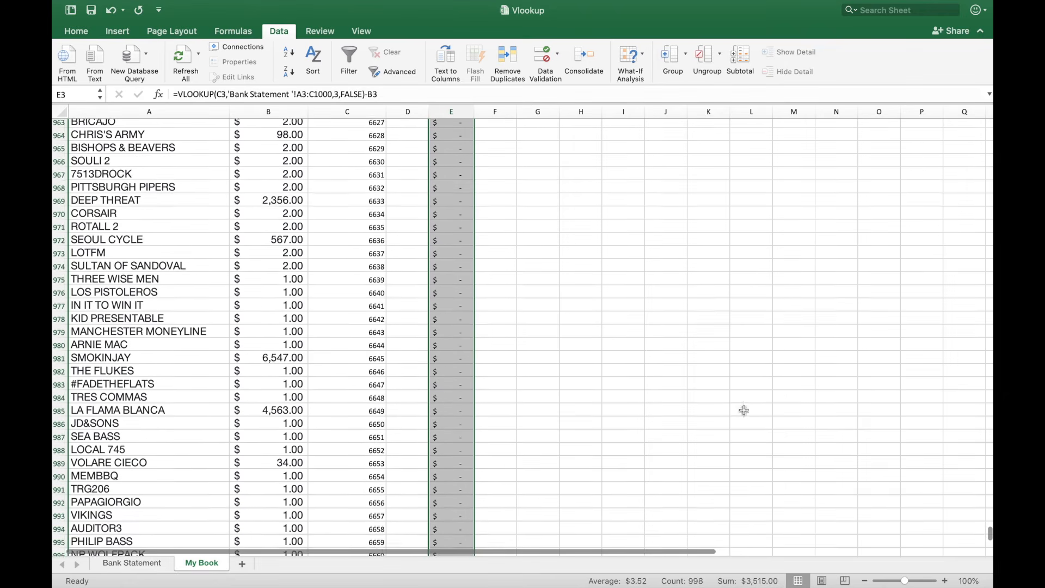
{"action": "left_click_drag", "start_coordinate": [988, 531], "coordinate": [989, 125]}
{"action": "left_click_drag", "start_coordinate": [188, 135], "coordinate": [441, 140]}
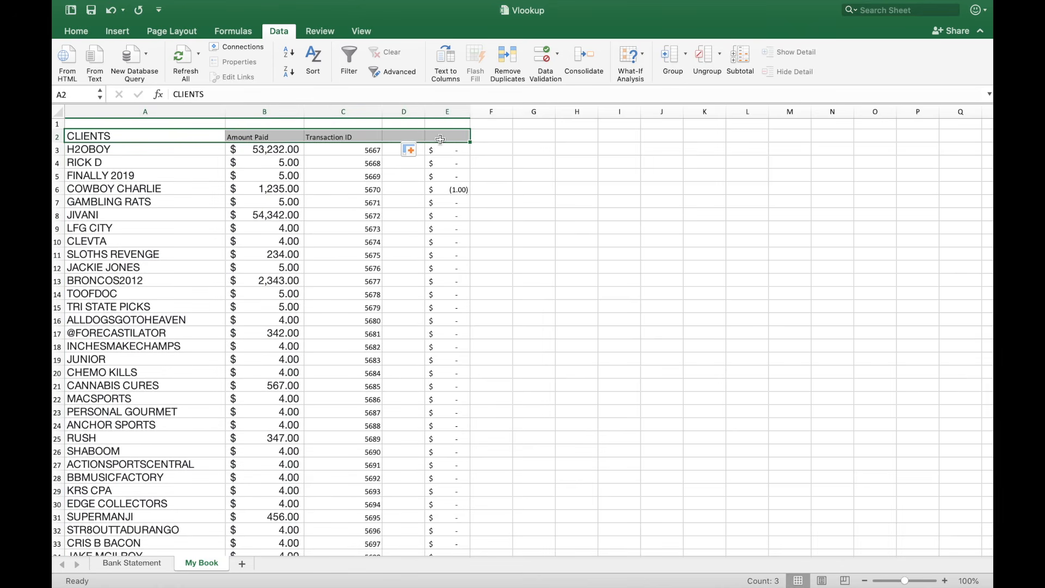
{"action": "left_click", "coordinate": [350, 61]}
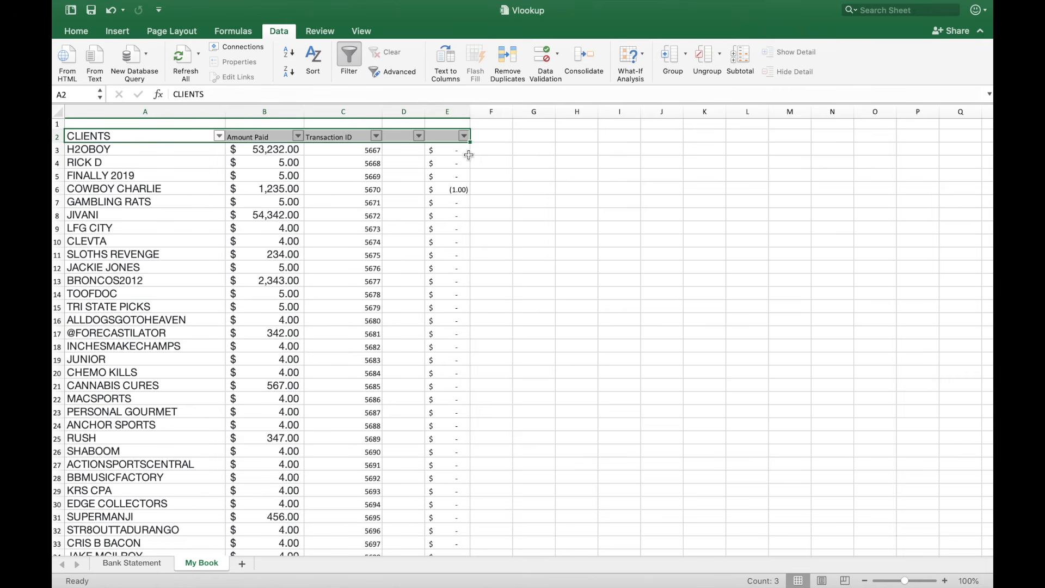
Step: Filter column E to exclude the $- entries and select the remaining differences to check their sum
{"action": "left_click", "coordinate": [464, 136]}
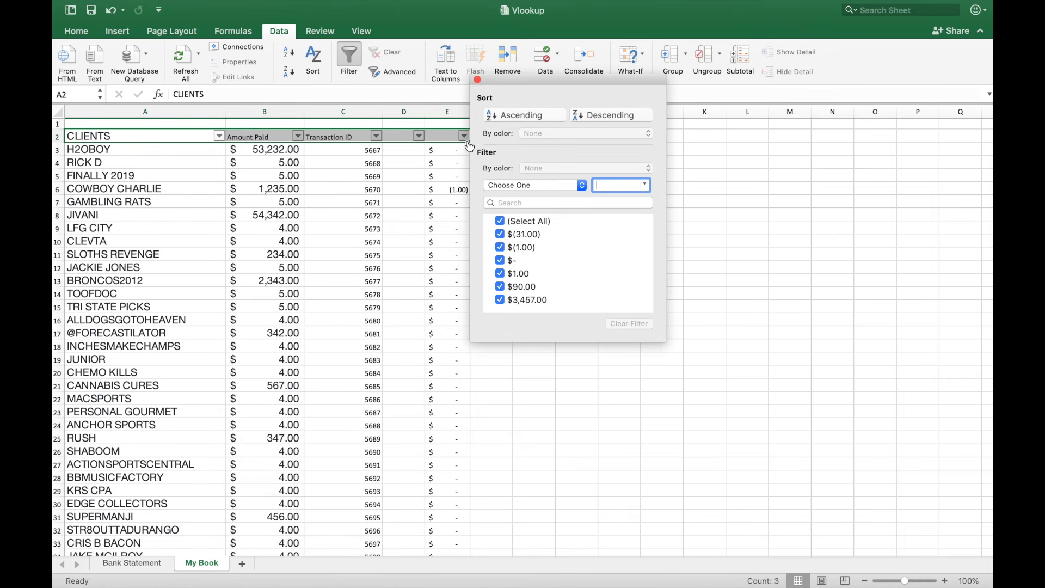
{"action": "left_click", "coordinate": [500, 262]}
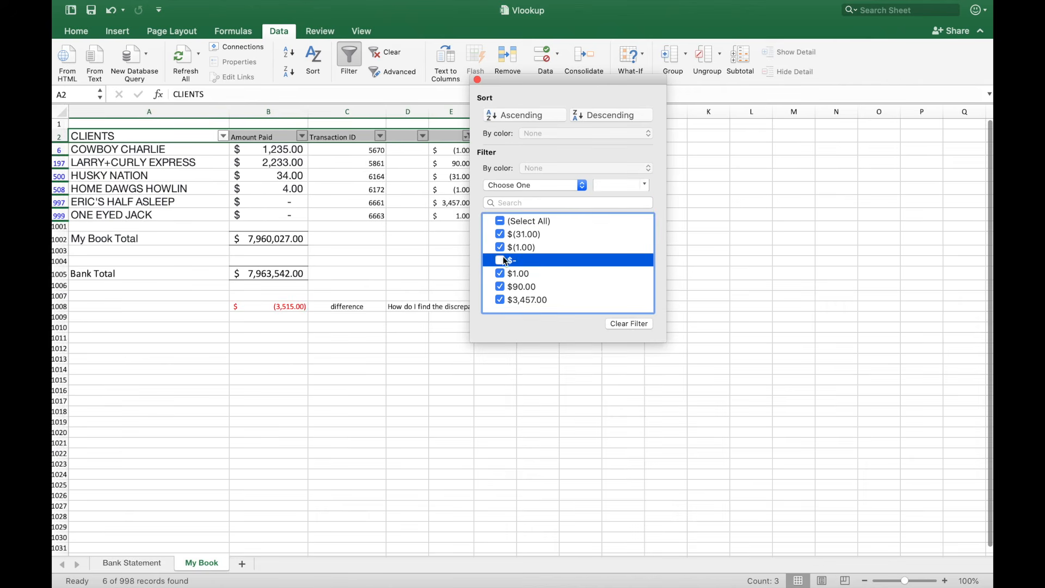
{"action": "left_click", "coordinate": [484, 366]}
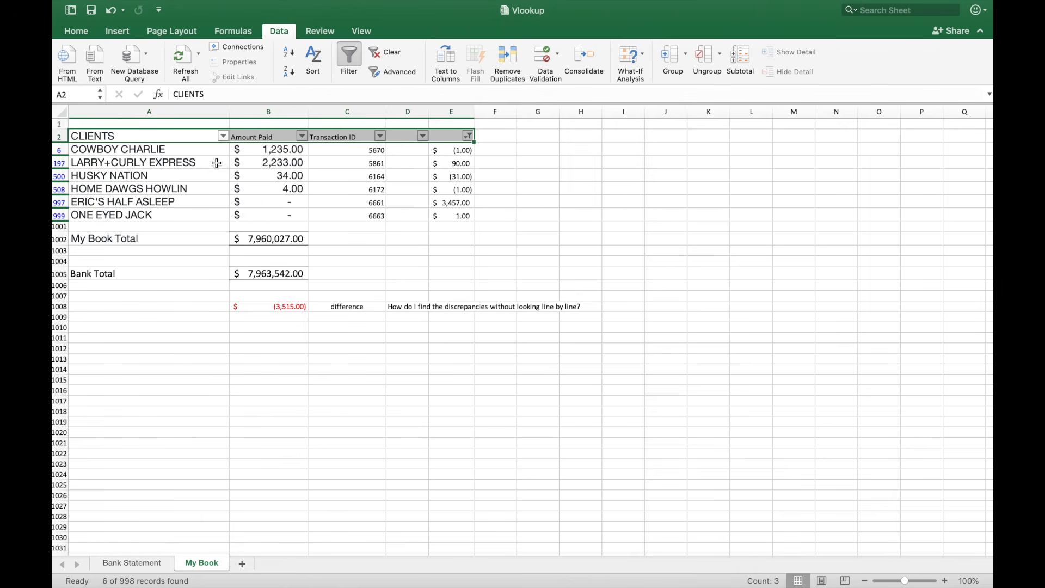
{"action": "left_click_drag", "start_coordinate": [452, 155], "coordinate": [453, 212]}
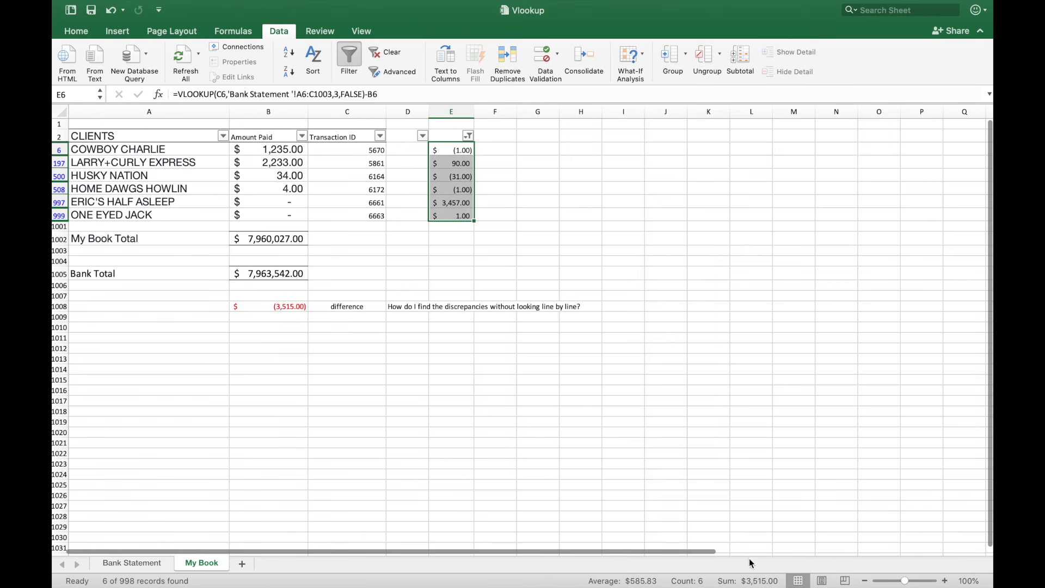